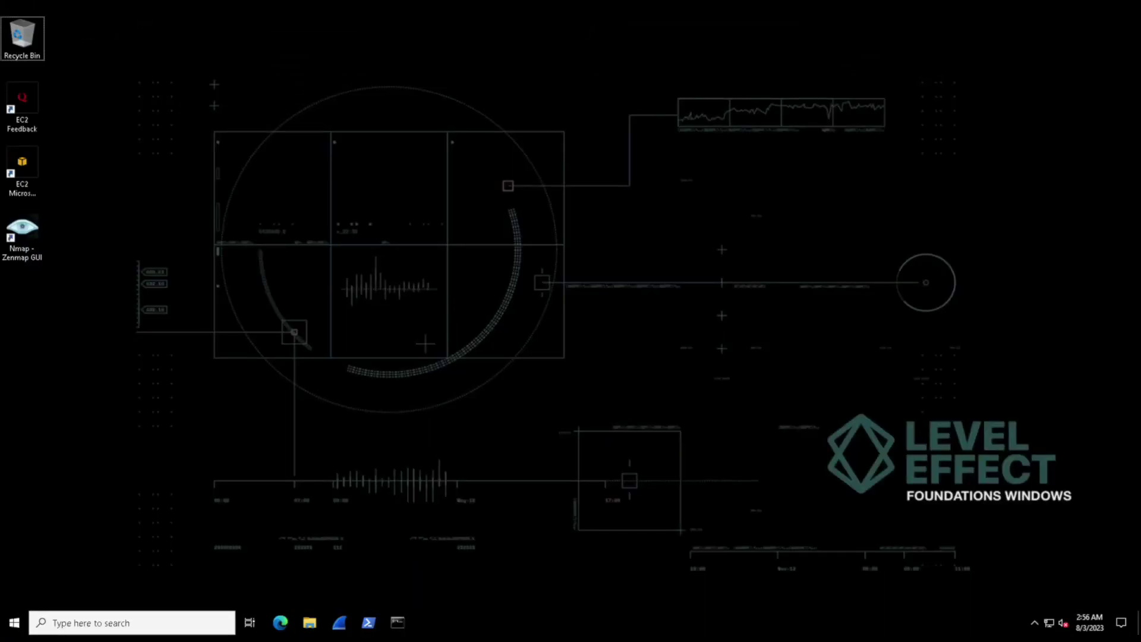
Launch Task Manager from the taskbar menu and expand it to the More details view.
click(483, 624)
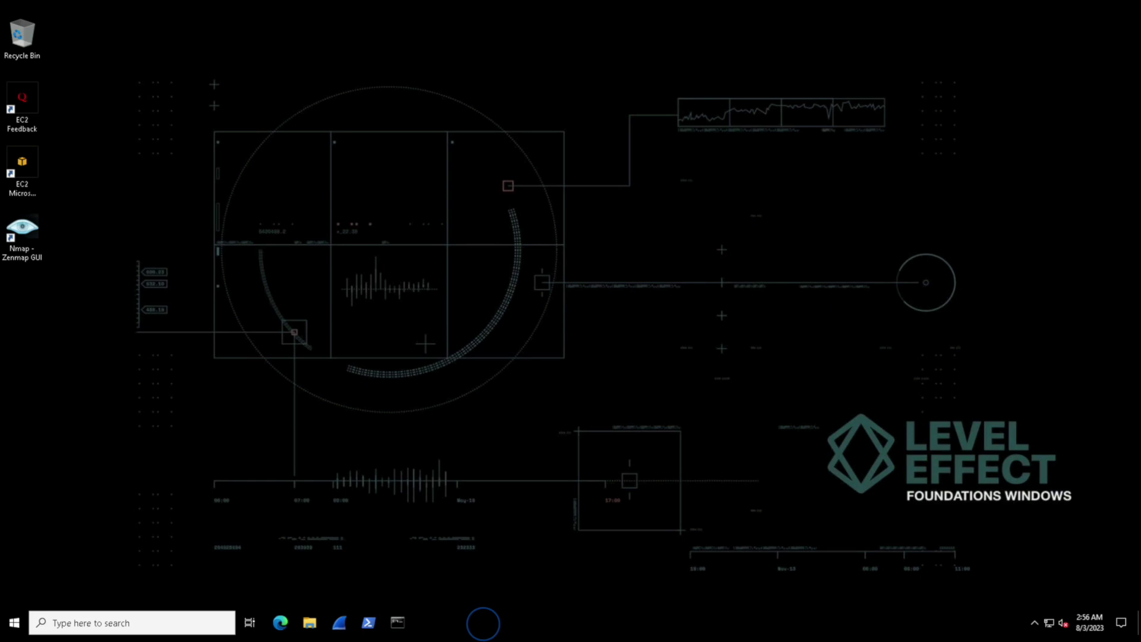
right_click(484, 623)
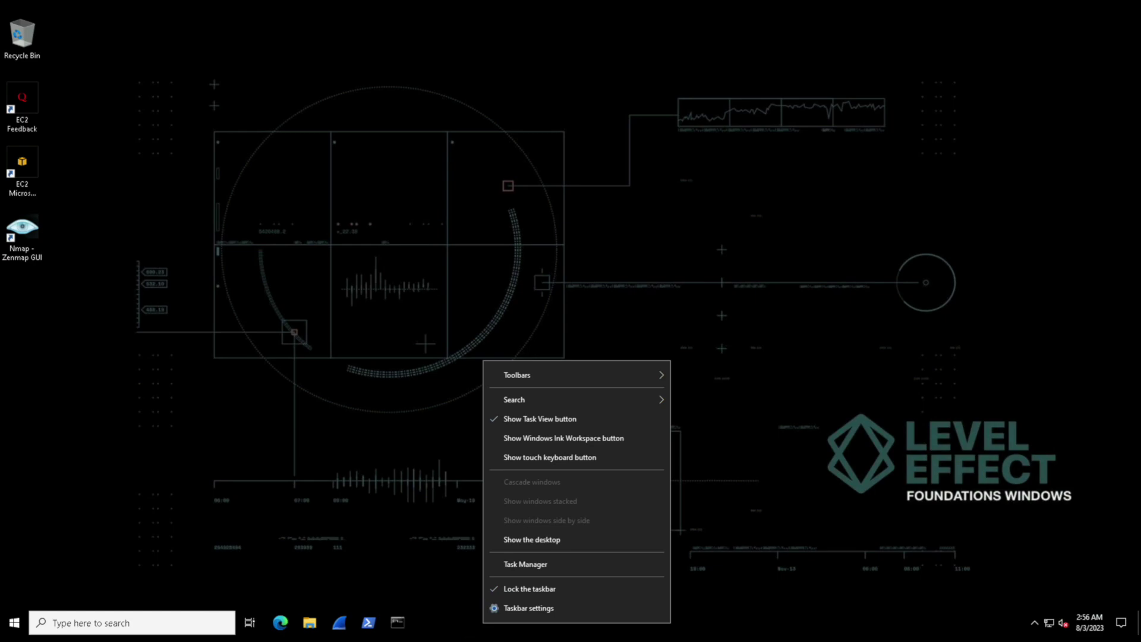
click(525, 564)
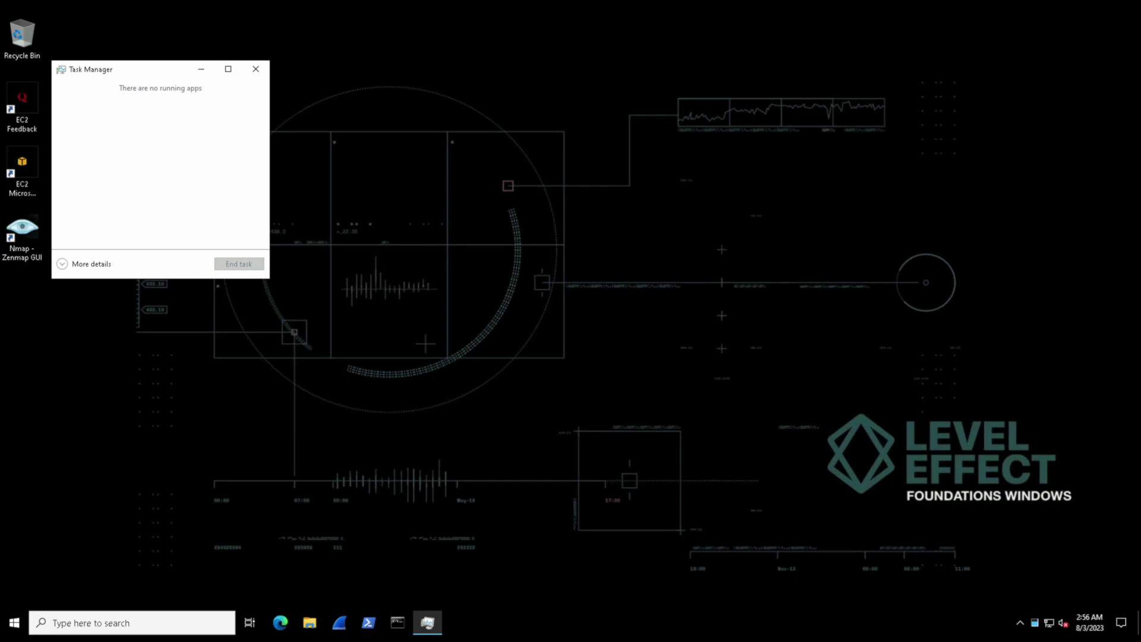
click(91, 264)
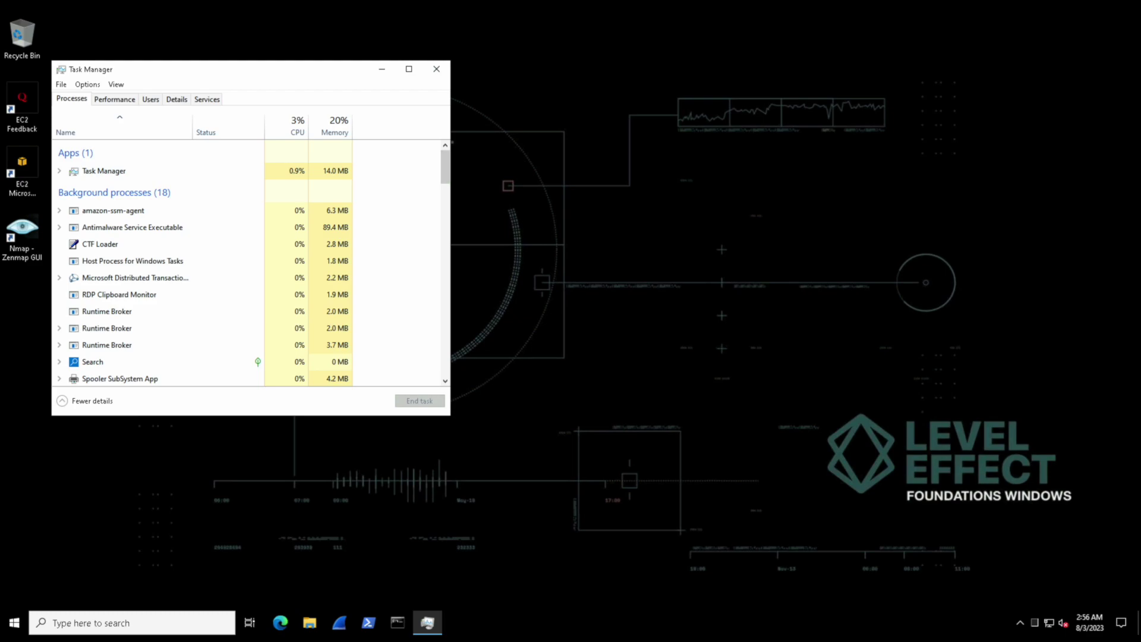
Enlarge the window, expand the Task Manager row, and sort processes by CPU, then memory.
drag(450, 415, 937, 517)
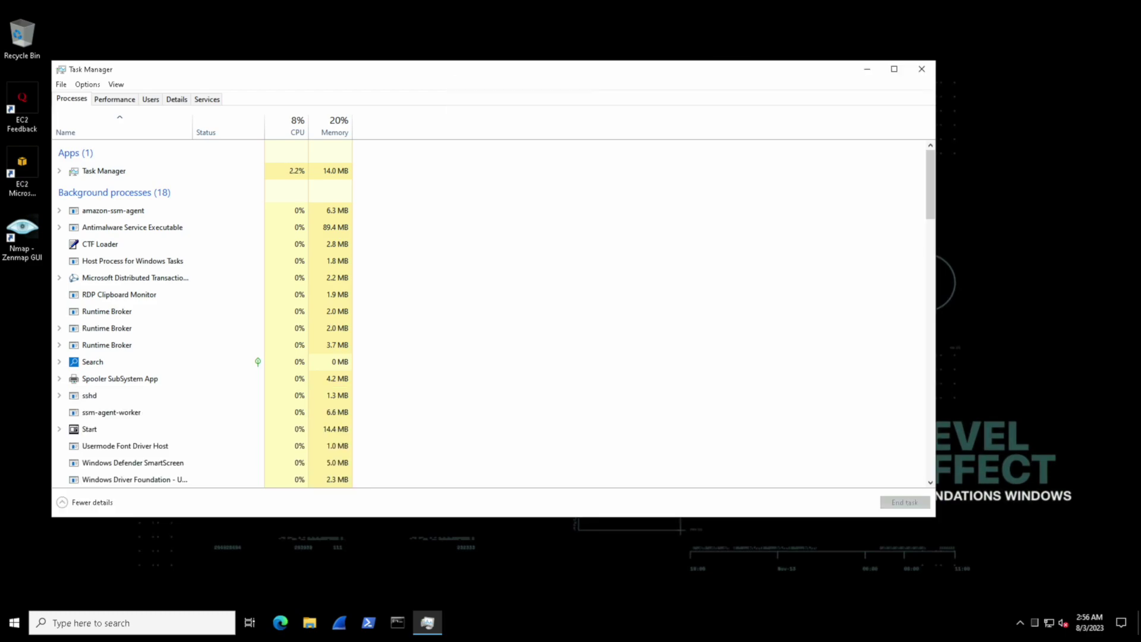
click(409, 123)
double_click(104, 170)
click(108, 186)
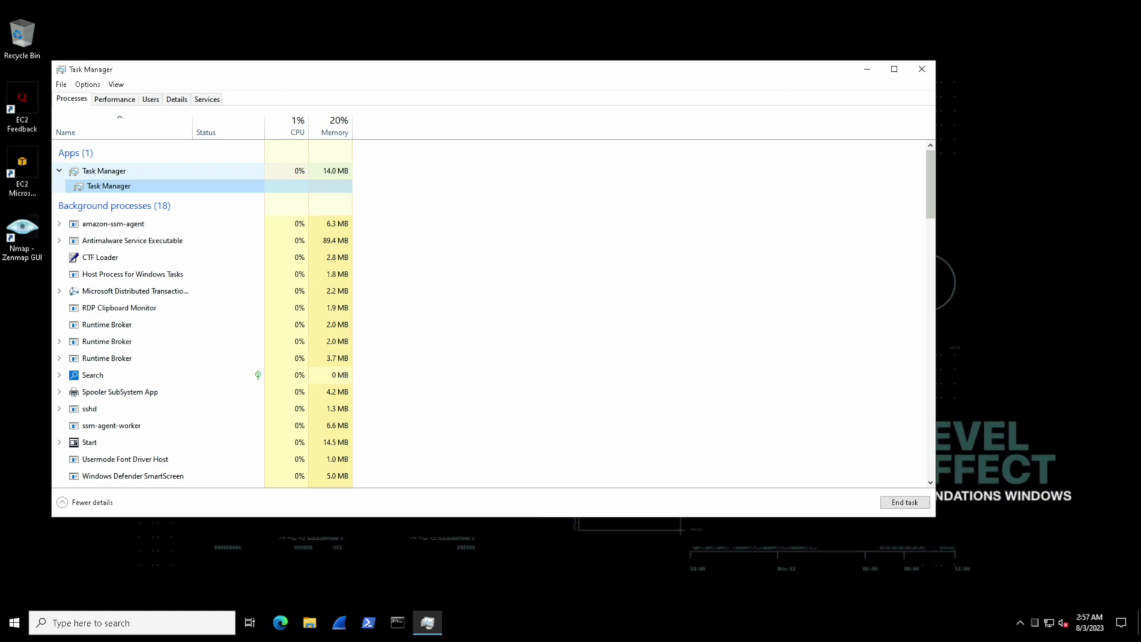
click(291, 122)
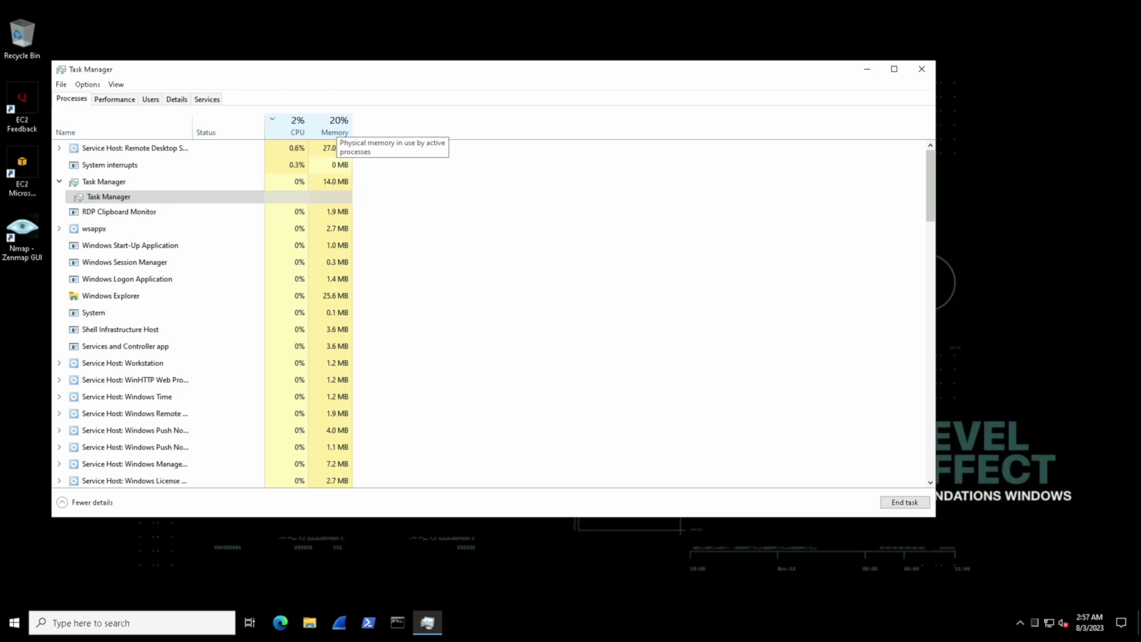
click(333, 123)
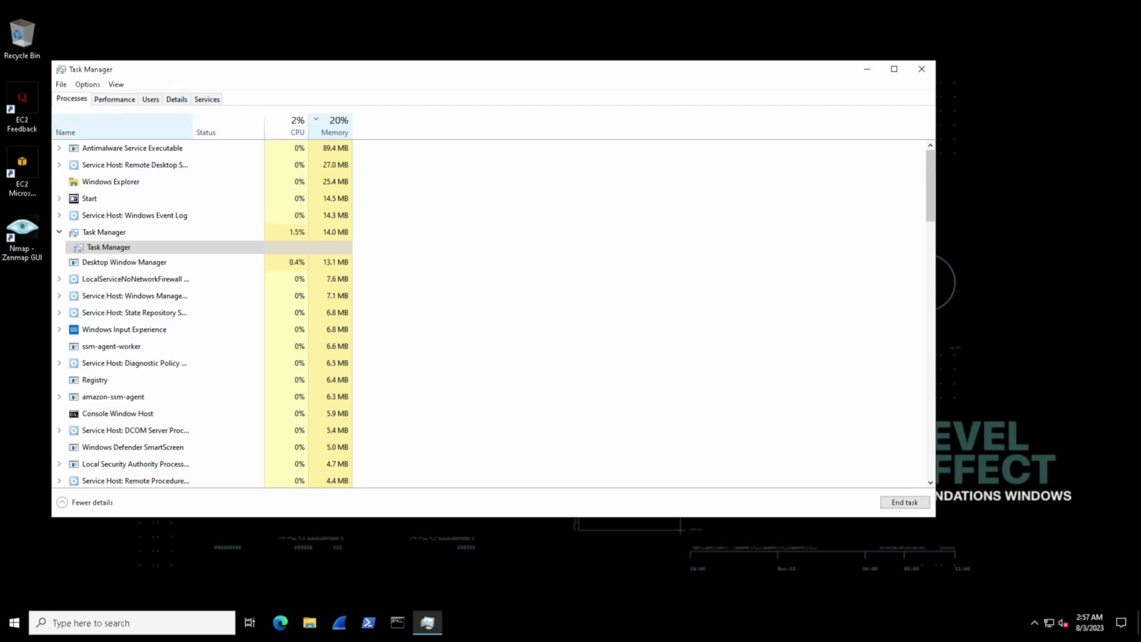
Switch to the Details tab and select the amazon-ssm-agent process.
click(177, 100)
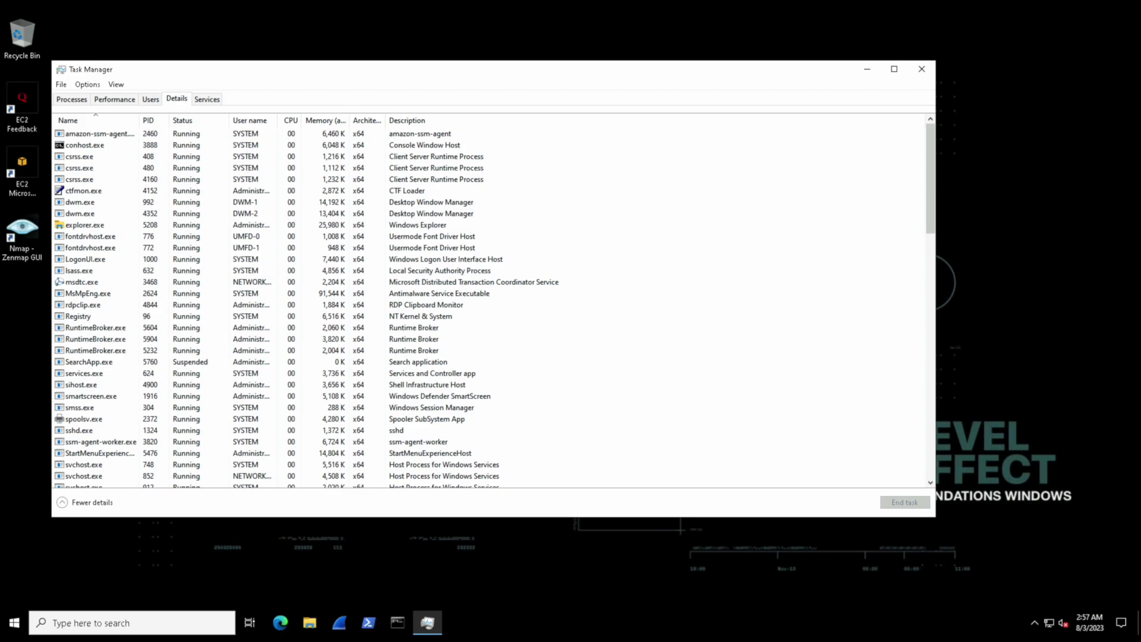
click(95, 133)
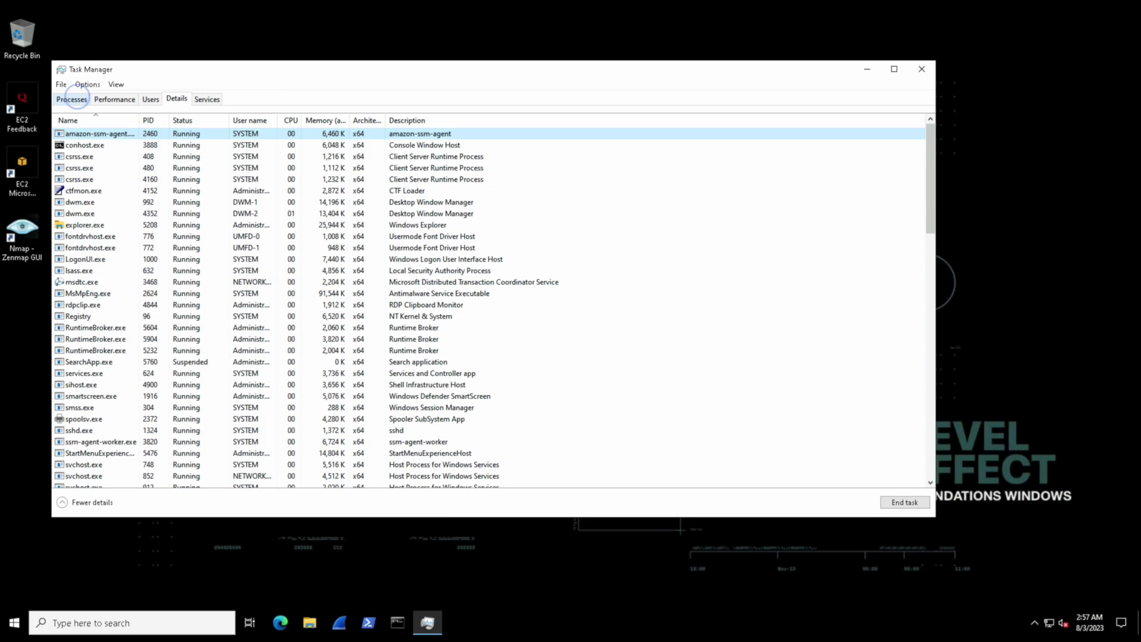
End the Task Manager process from the Processes tab.
click(72, 99)
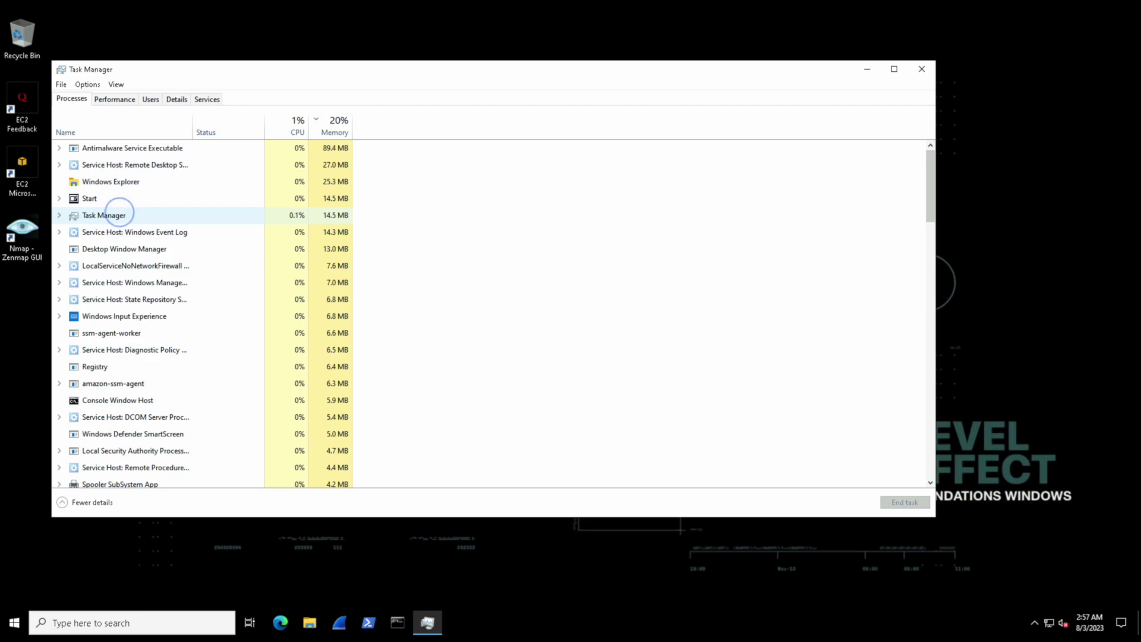
right_click(119, 215)
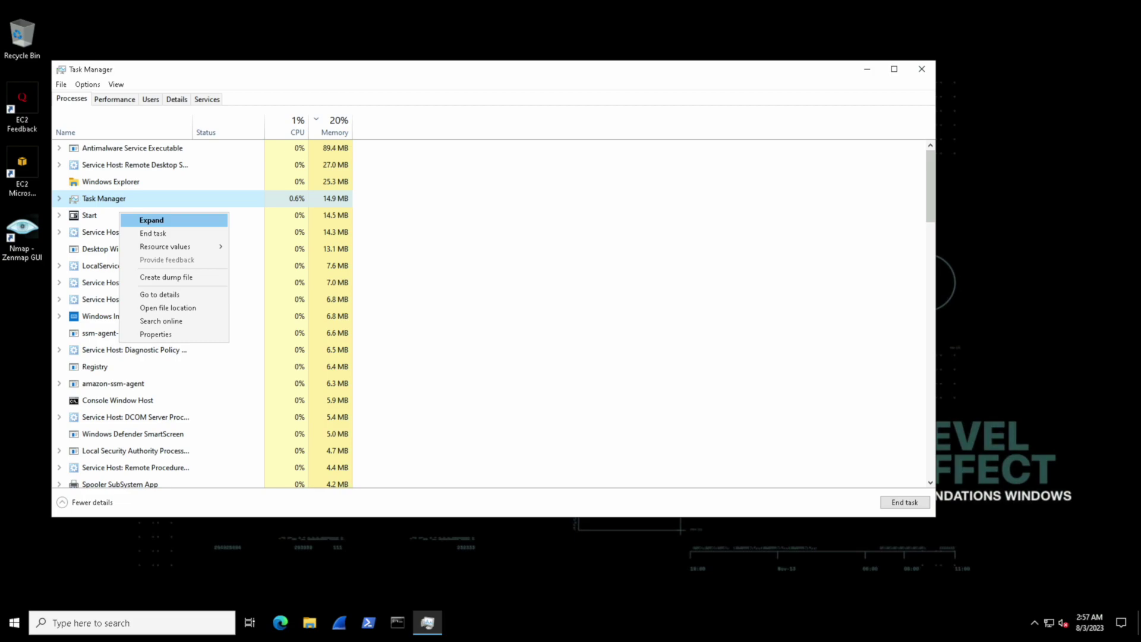
click(153, 234)
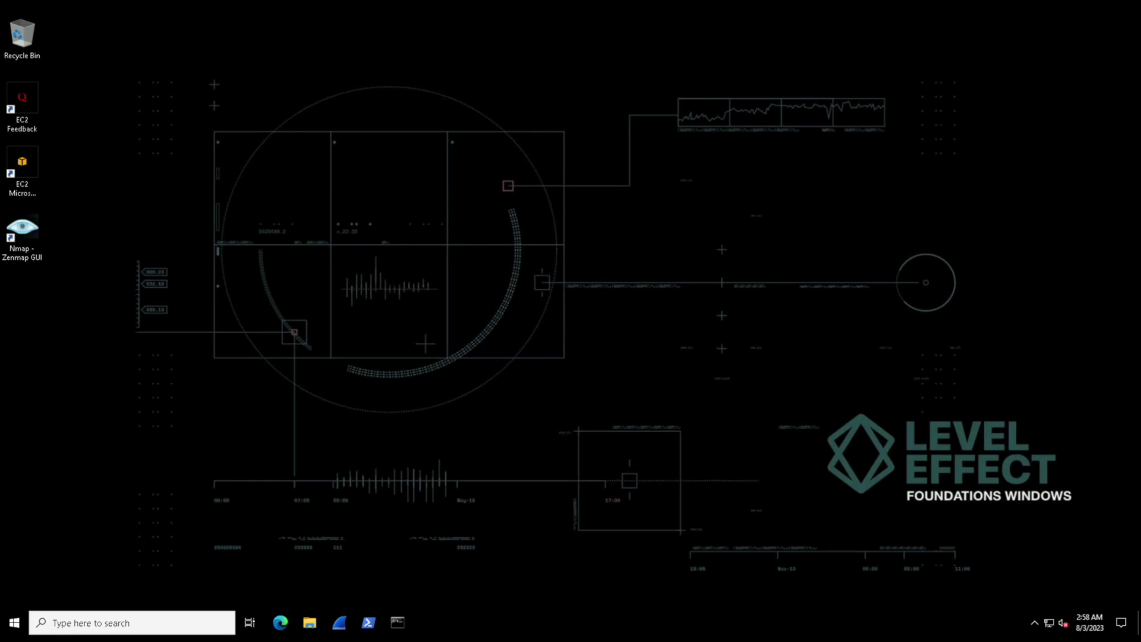
Relaunch Task Manager from the taskbar, expand it, and show the Performance tab's CPU page.
right_click(461, 621)
click(502, 562)
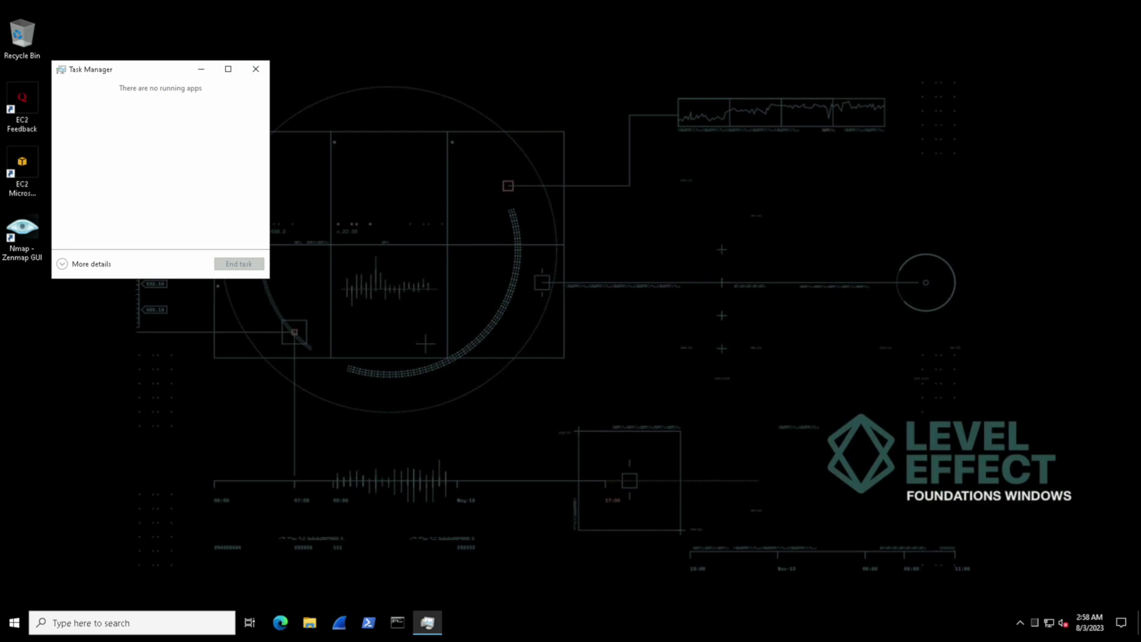
click(62, 264)
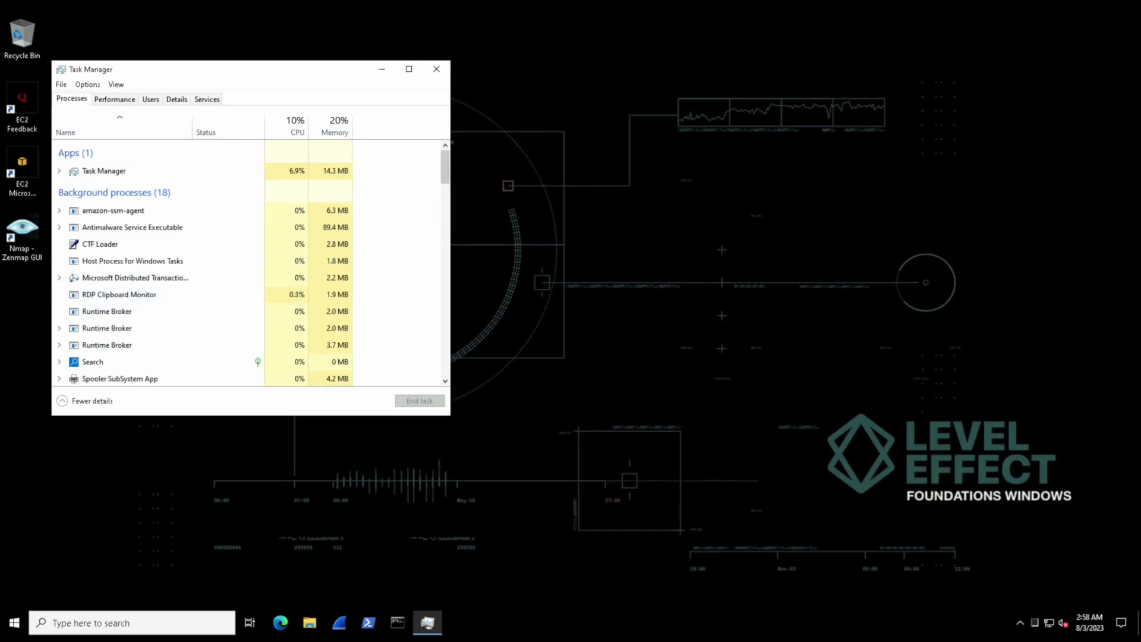
click(114, 100)
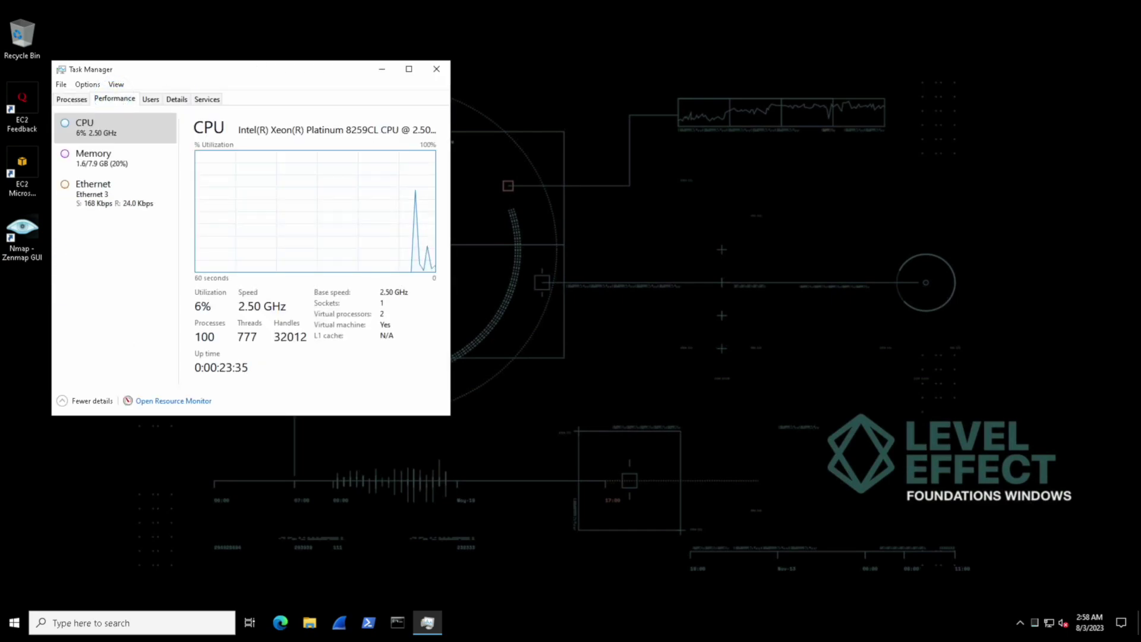
Enlarge the window, view the Memory and Ethernet pages, then launch Resource Monitor.
drag(450, 415, 889, 549)
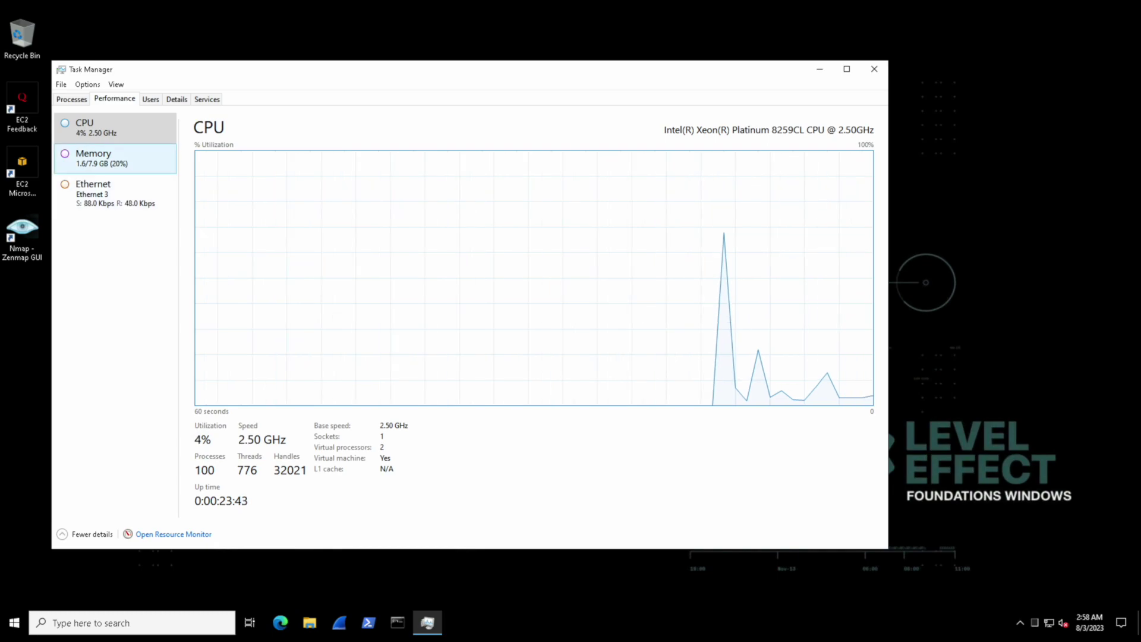
click(95, 158)
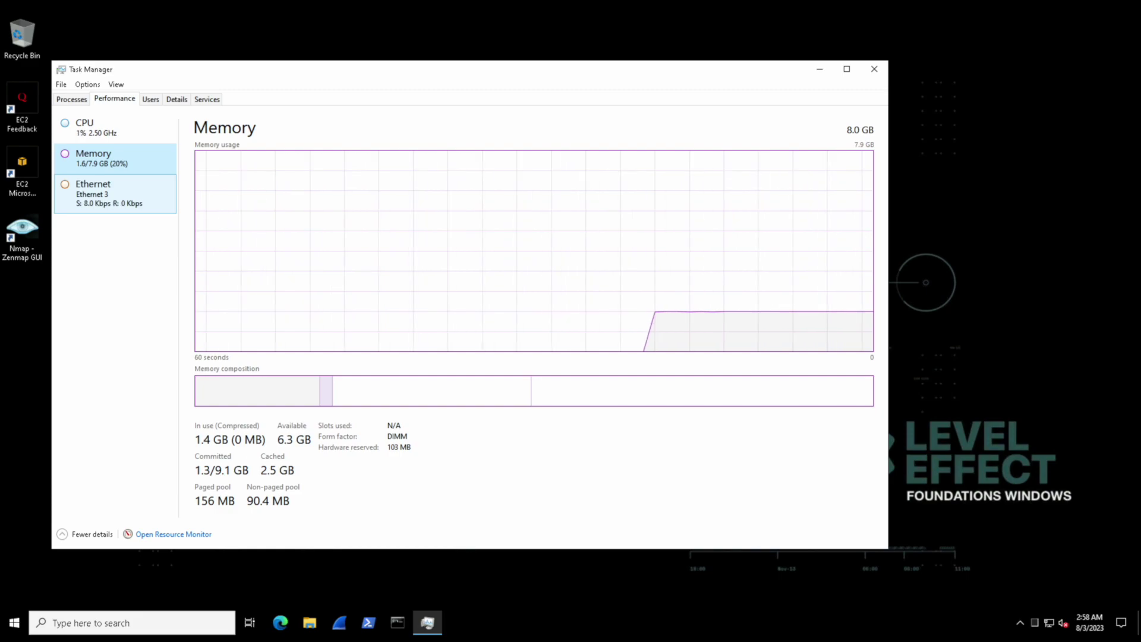
click(113, 193)
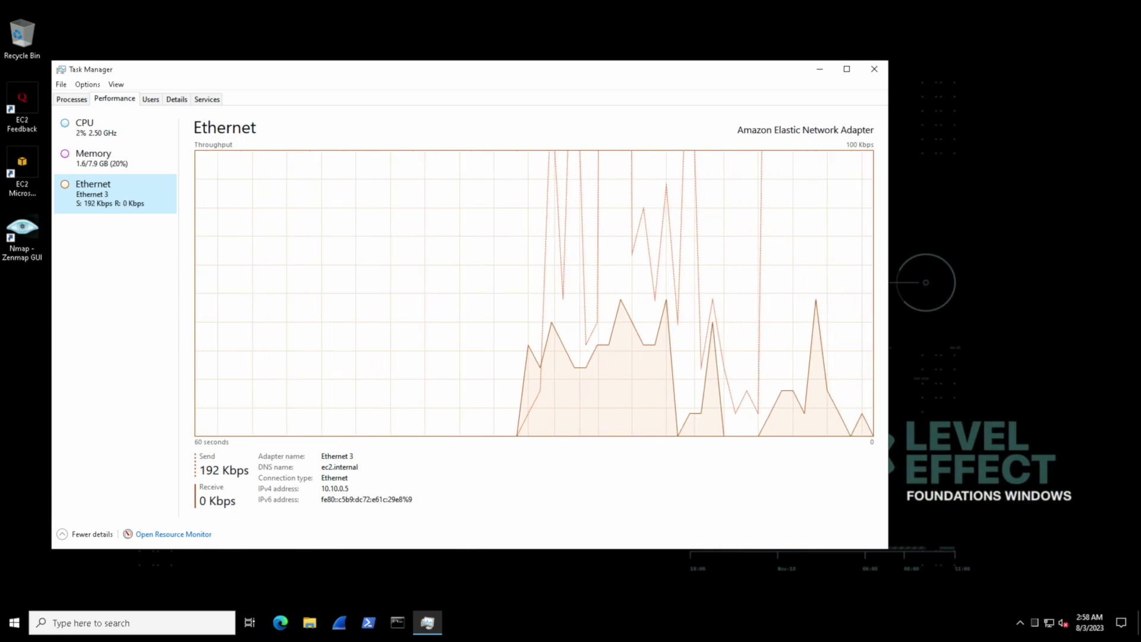
click(174, 534)
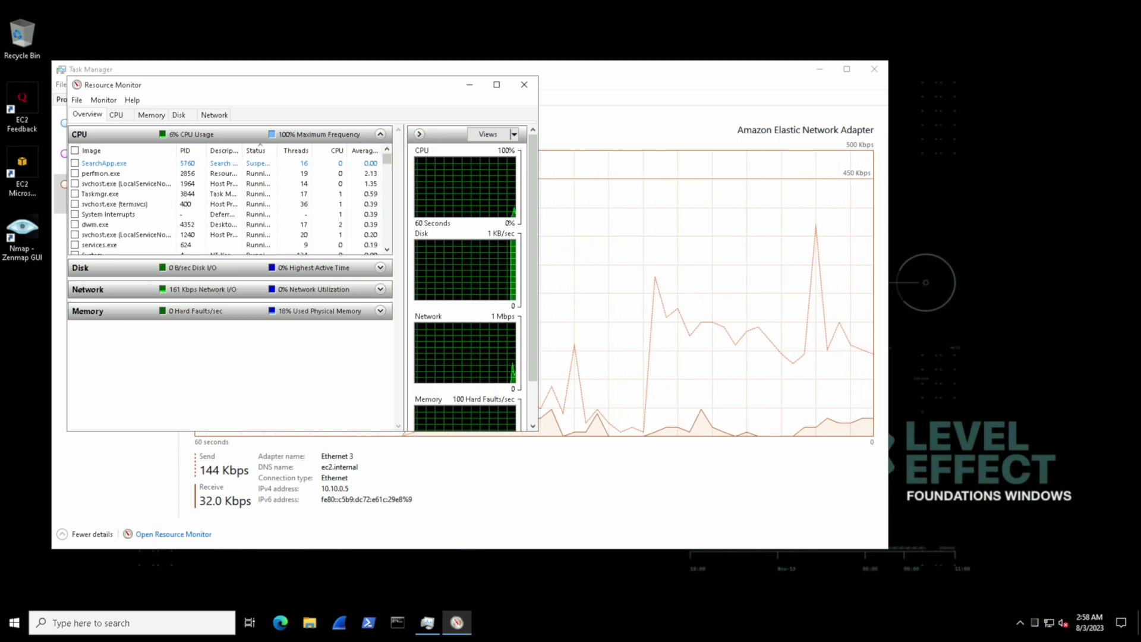
Expand the Disk and Network sections in Resource Monitor's Overview.
click(380, 267)
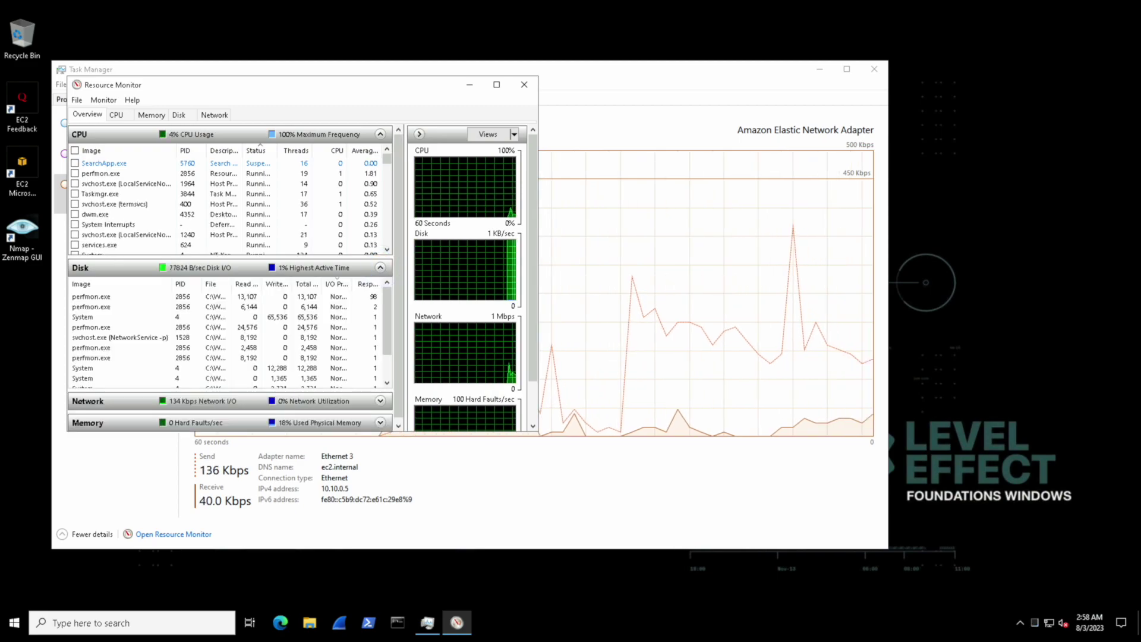
scroll(229, 336, down, 1)
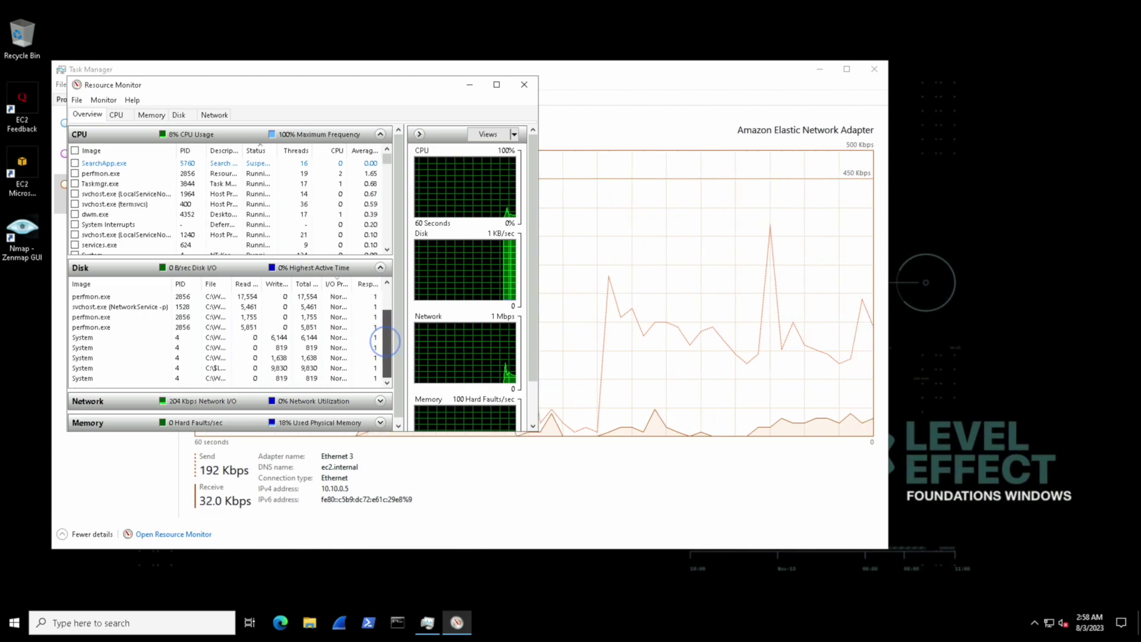
click(380, 400)
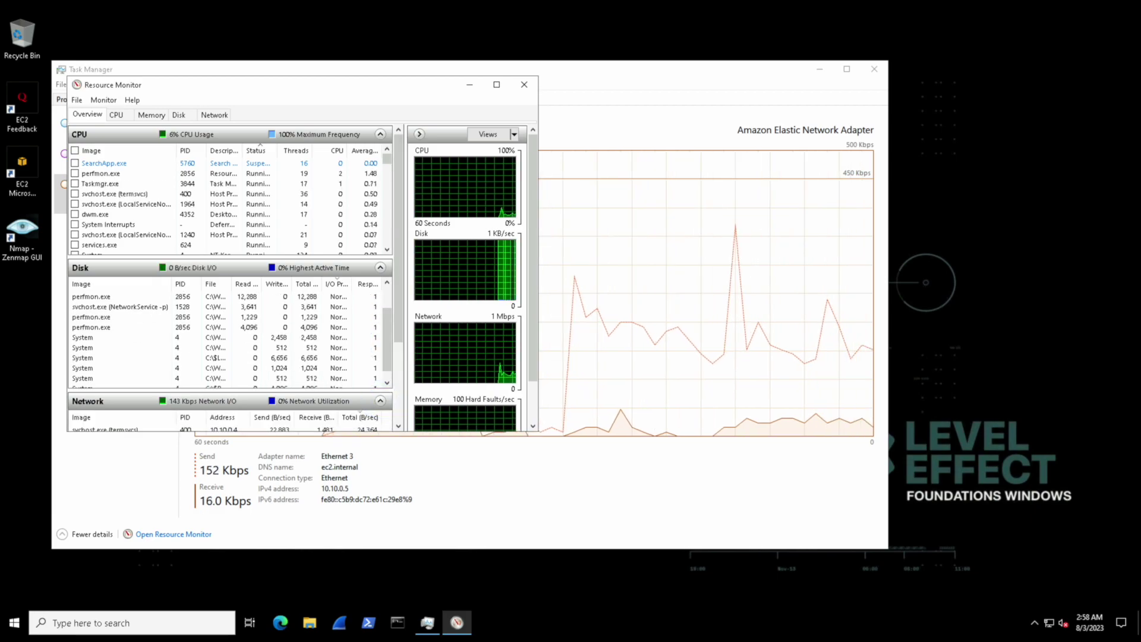
drag(399, 321, 403, 388)
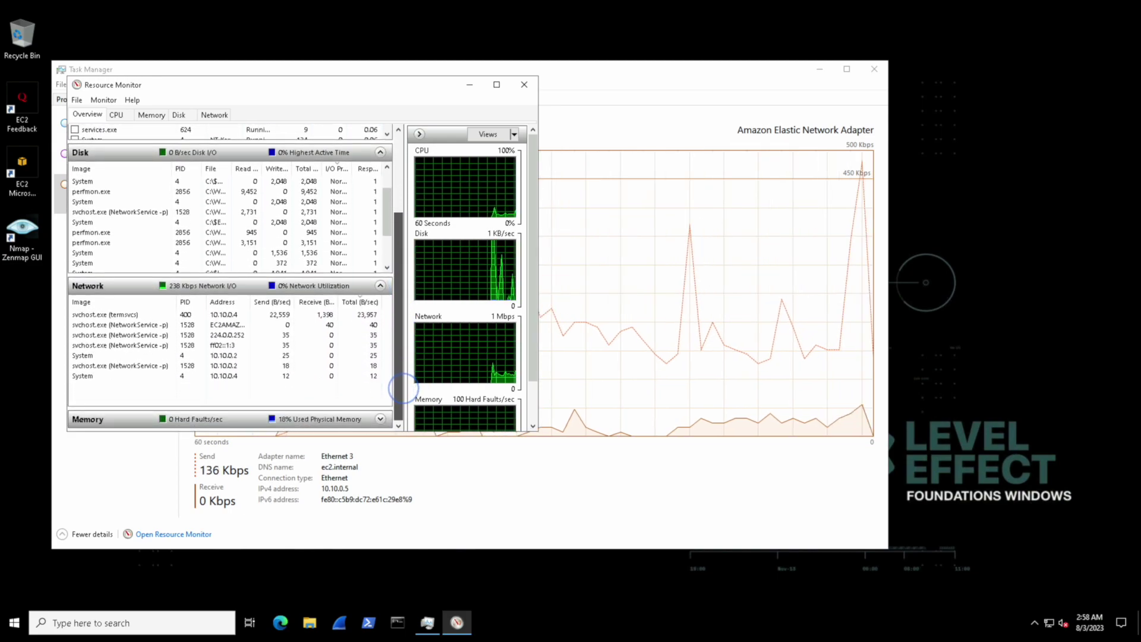
drag(403, 389, 403, 380)
scroll(403, 382, down, 1)
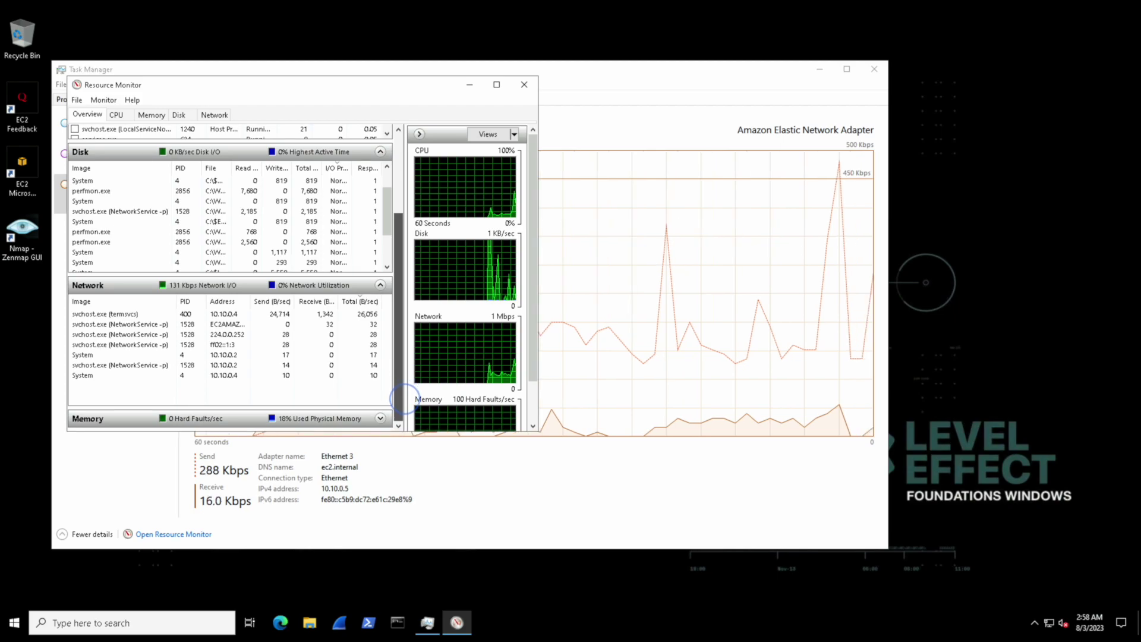
Expand the Memory section, select Taskmgr.exe, then close Resource Monitor.
click(380, 418)
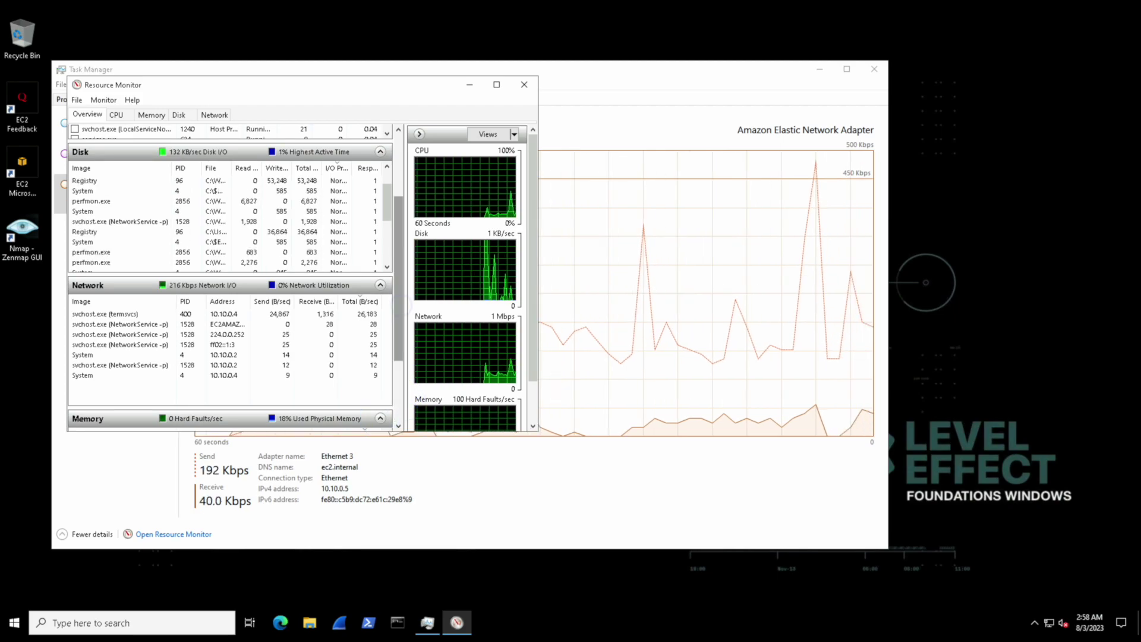
drag(399, 312, 401, 383)
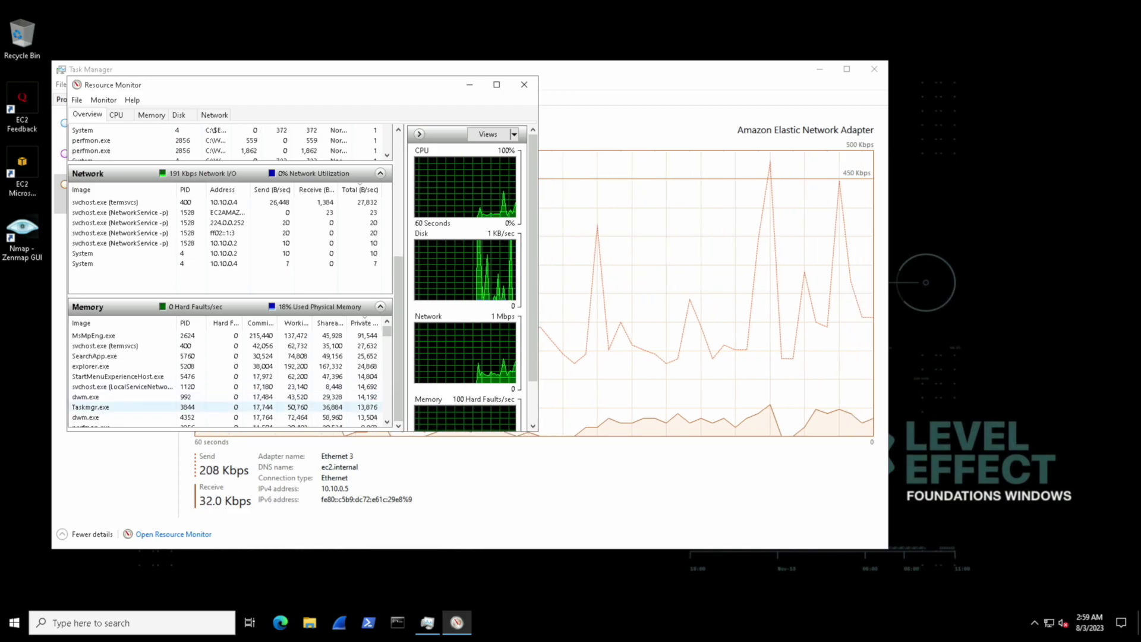
click(102, 407)
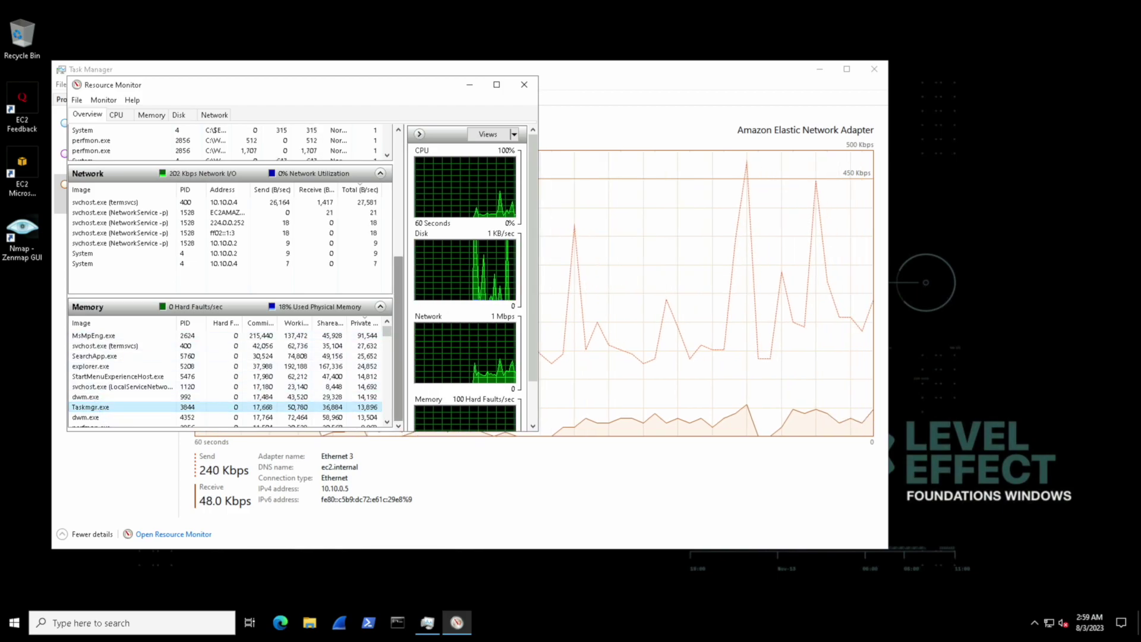
drag(399, 333, 391, 230)
scroll(391, 231, down, 1)
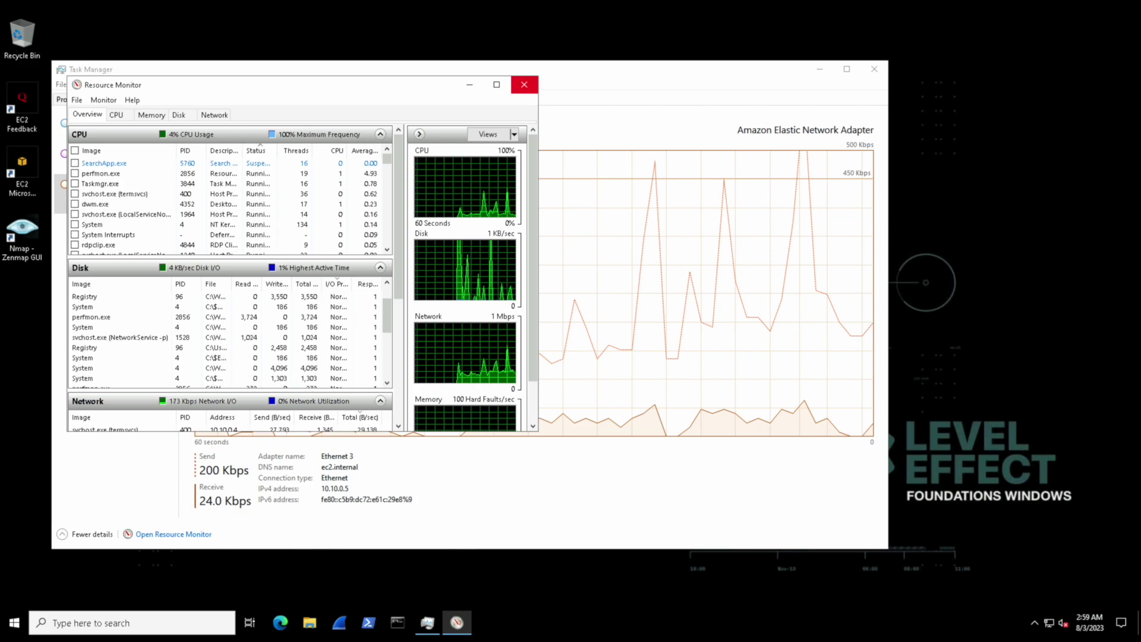
click(524, 84)
On the Details tab, go to the services tied to Taskmgr.exe.
click(176, 99)
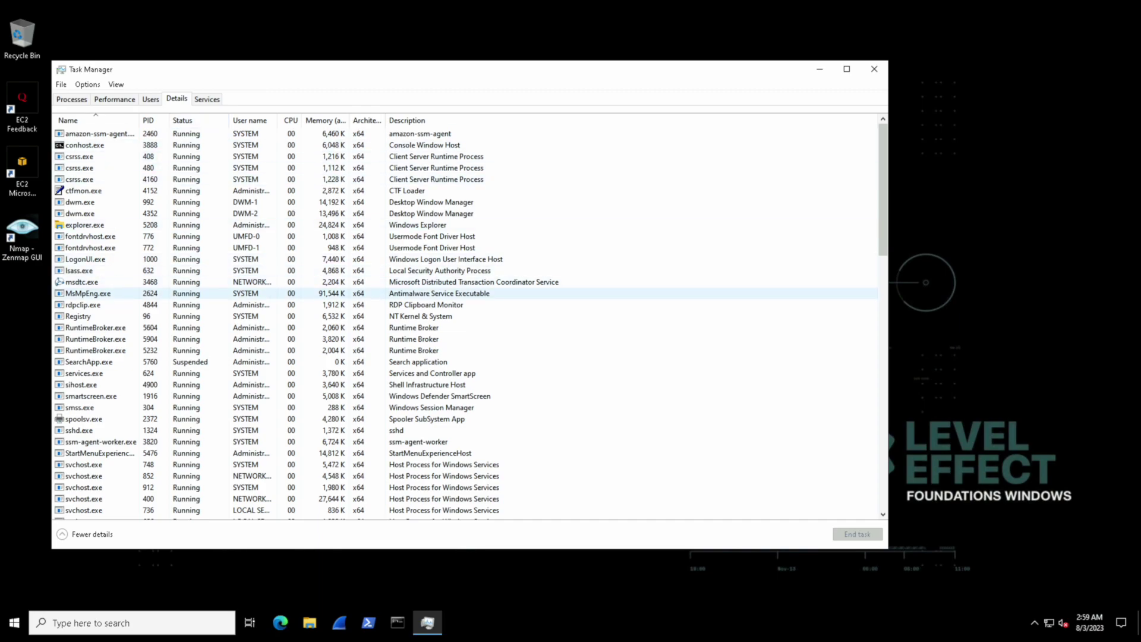
scroll(416, 293, down, 10)
scroll(416, 297, down, 11)
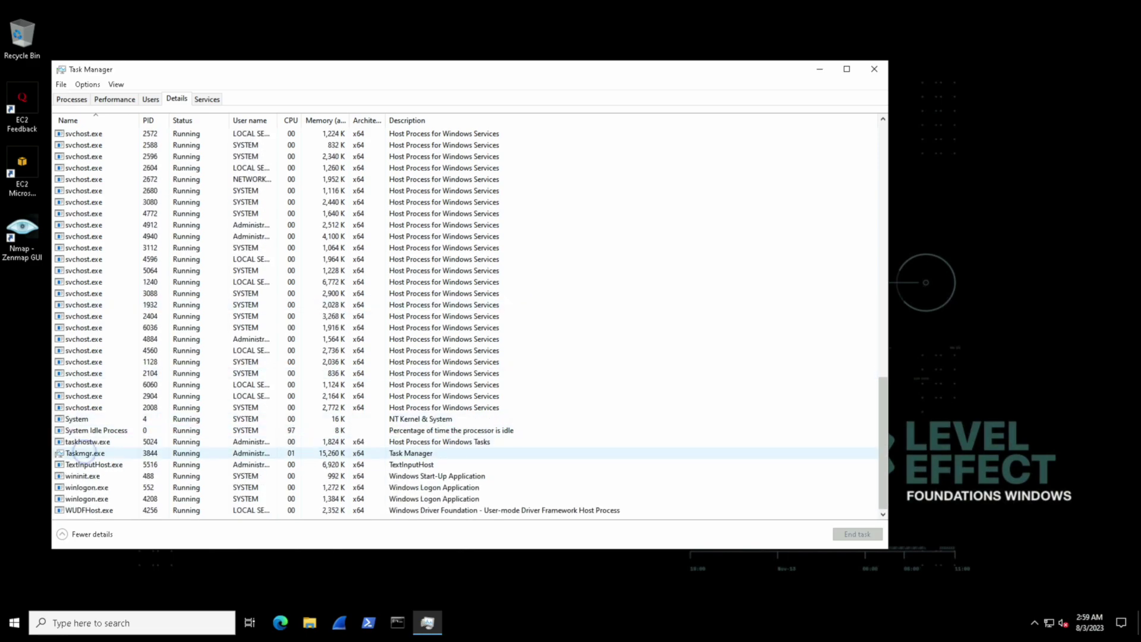
right_click(86, 451)
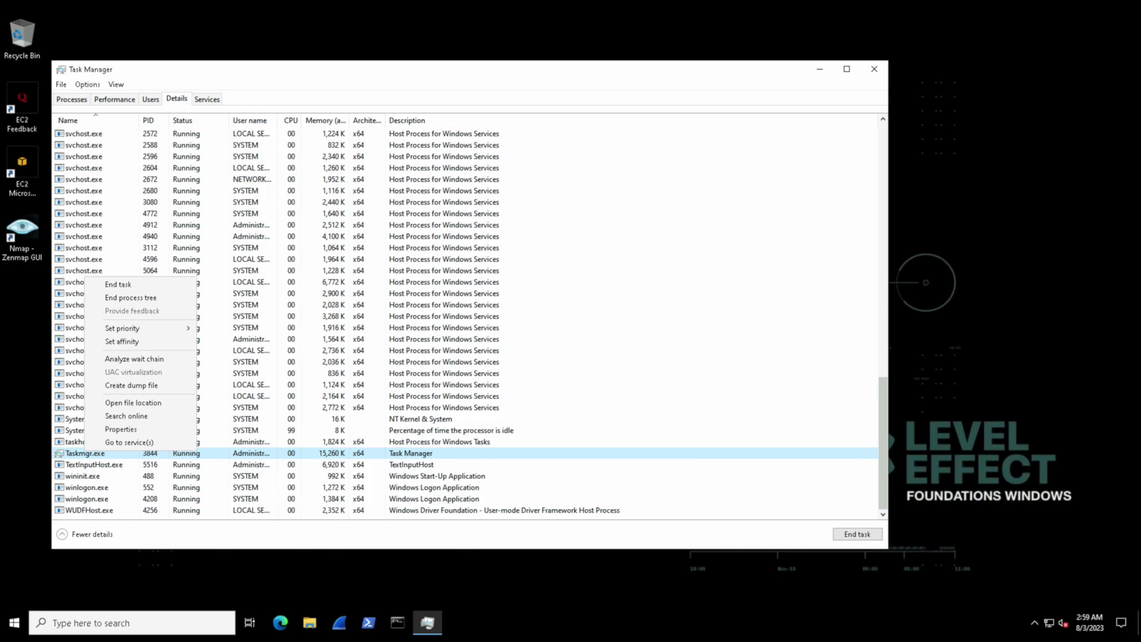
click(129, 442)
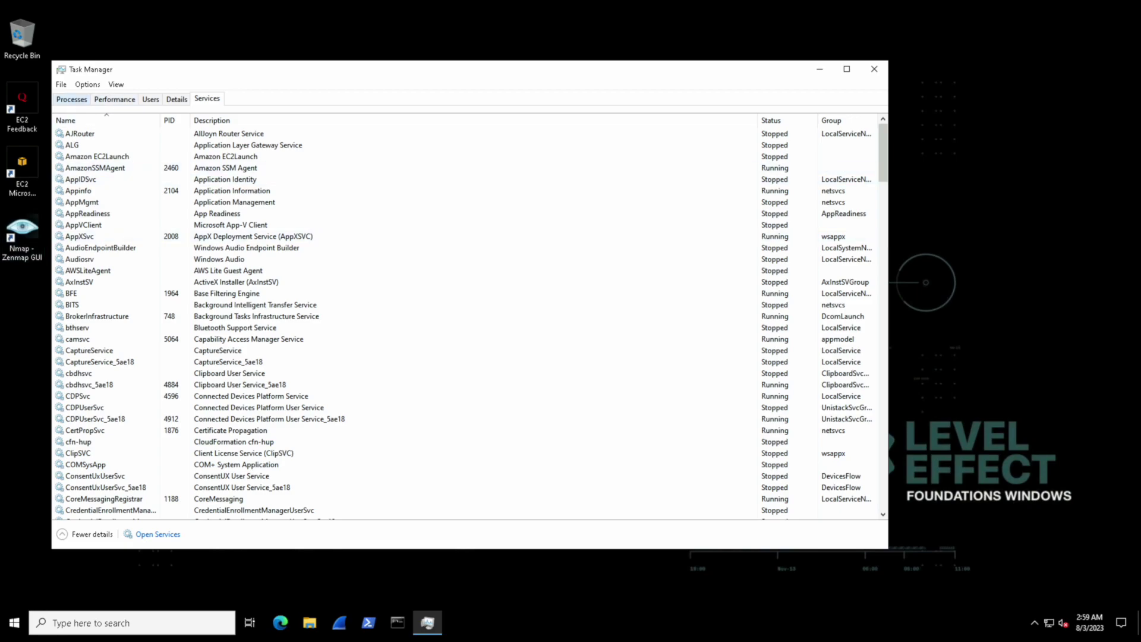
From the Details tab, jump to sshd.exe's service, OpenSSH SSH Server with PID 1324.
click(176, 99)
scroll(416, 297, up, 10)
right_click(83, 236)
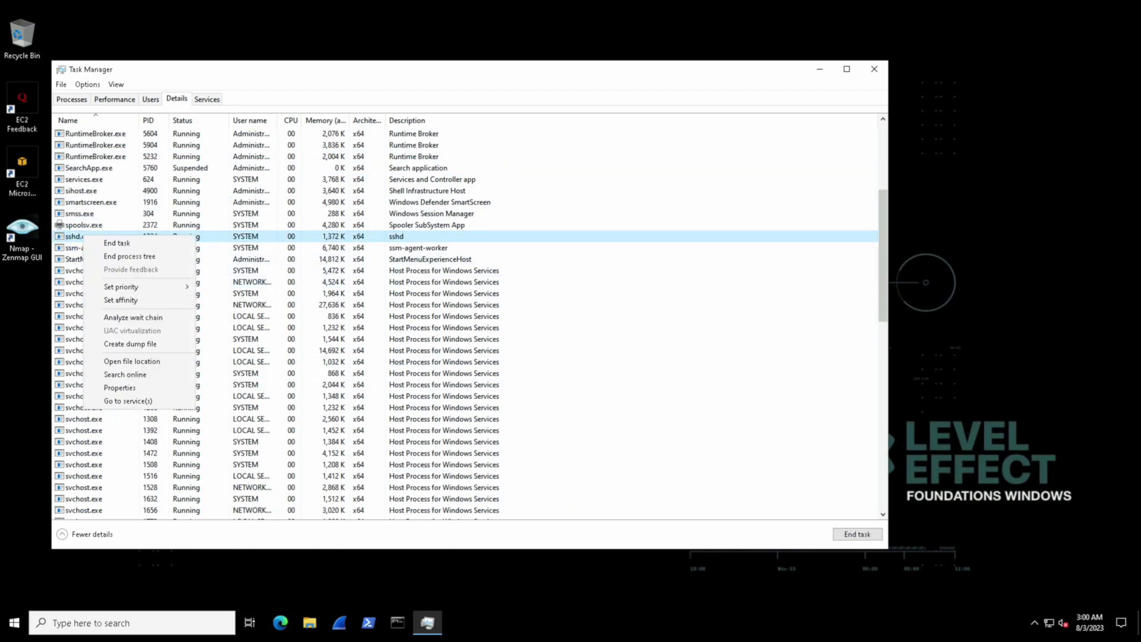
click(128, 401)
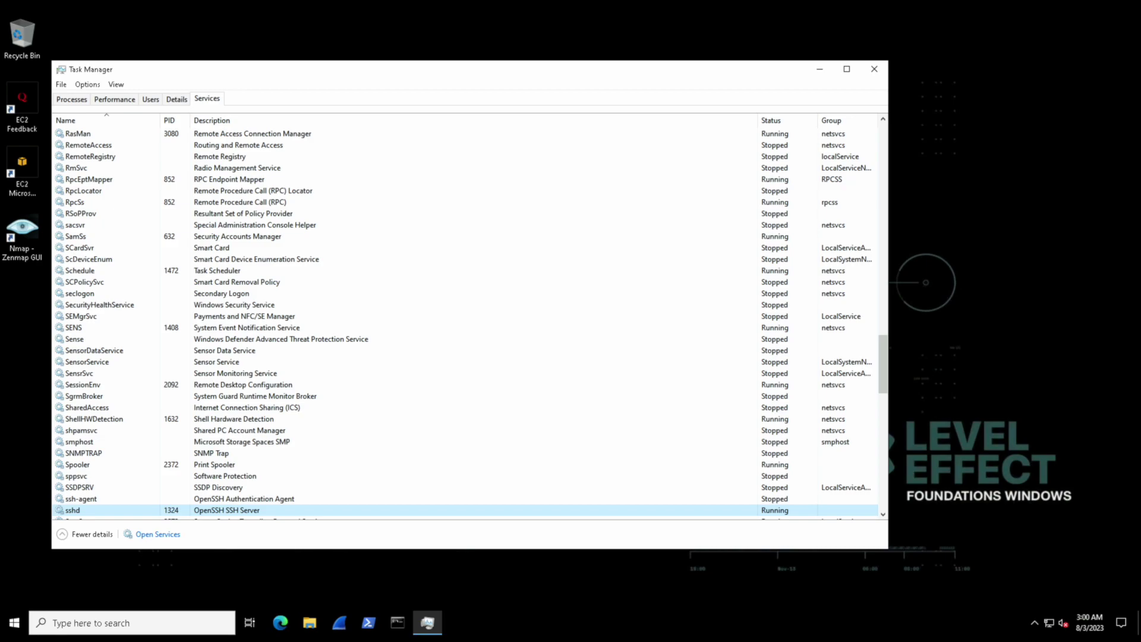
Open the Users tab and expand the Administrator session to list its 19 processes.
click(150, 99)
click(107, 148)
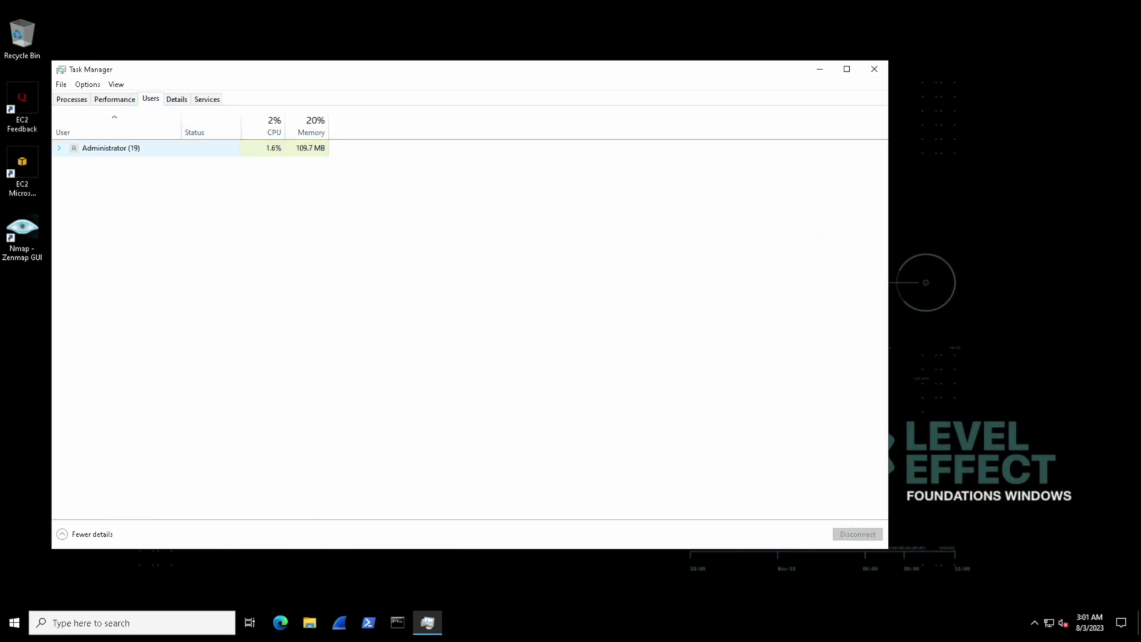
click(59, 147)
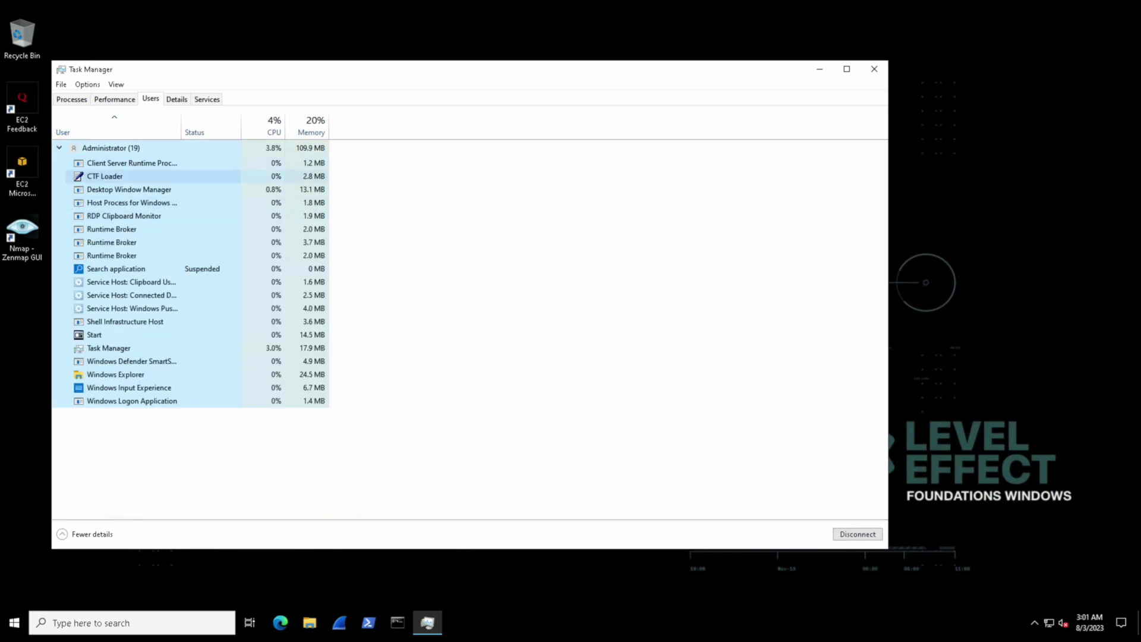